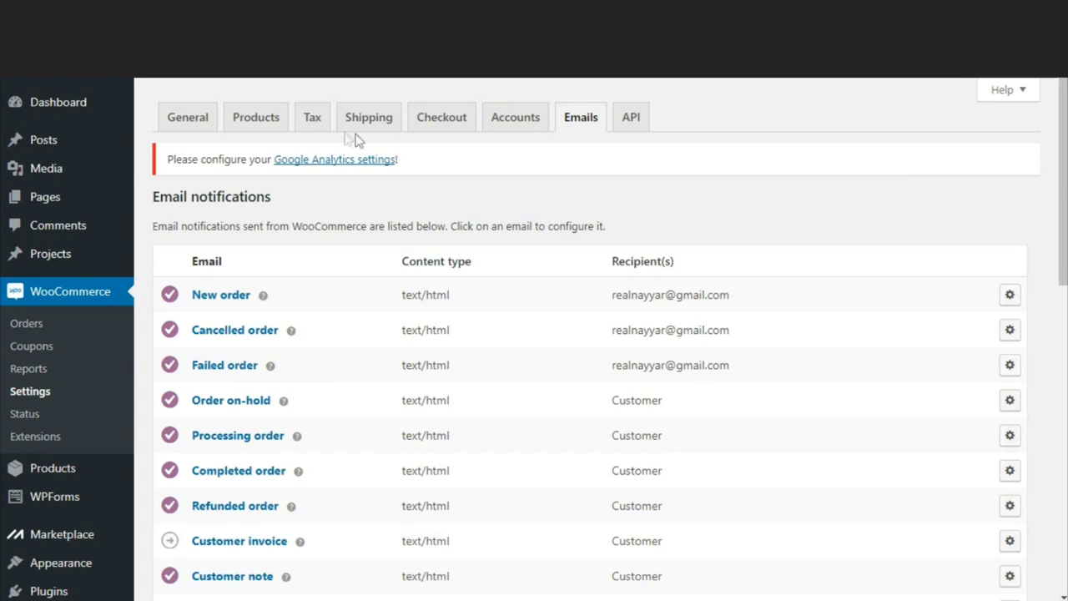
Open the WooCommerce tax settings and base the tax calculation on the customer shipping address
click(311, 121)
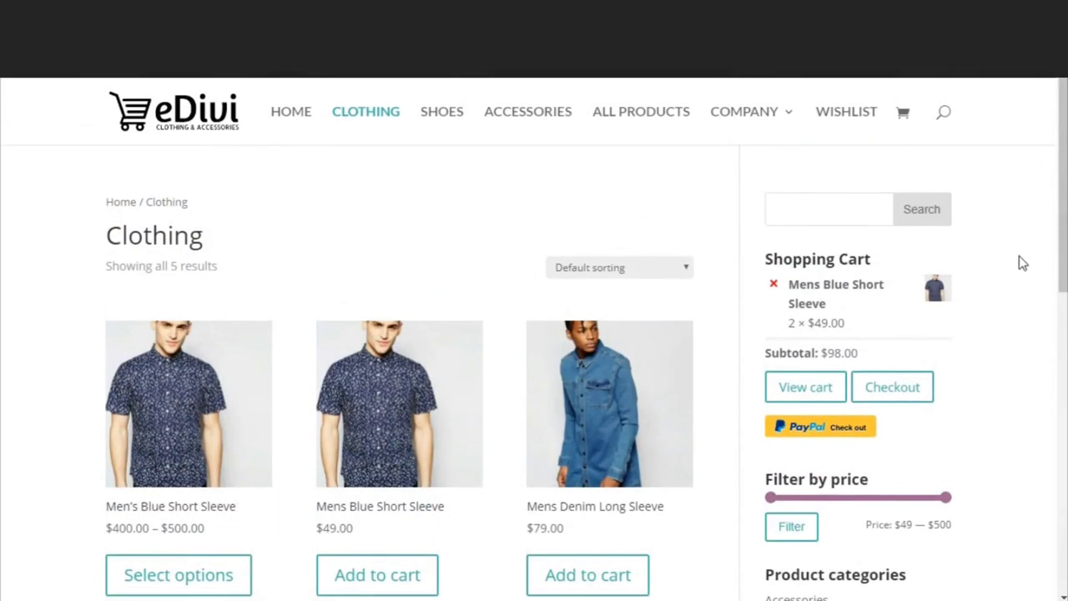
scroll(1021, 263, down, 3)
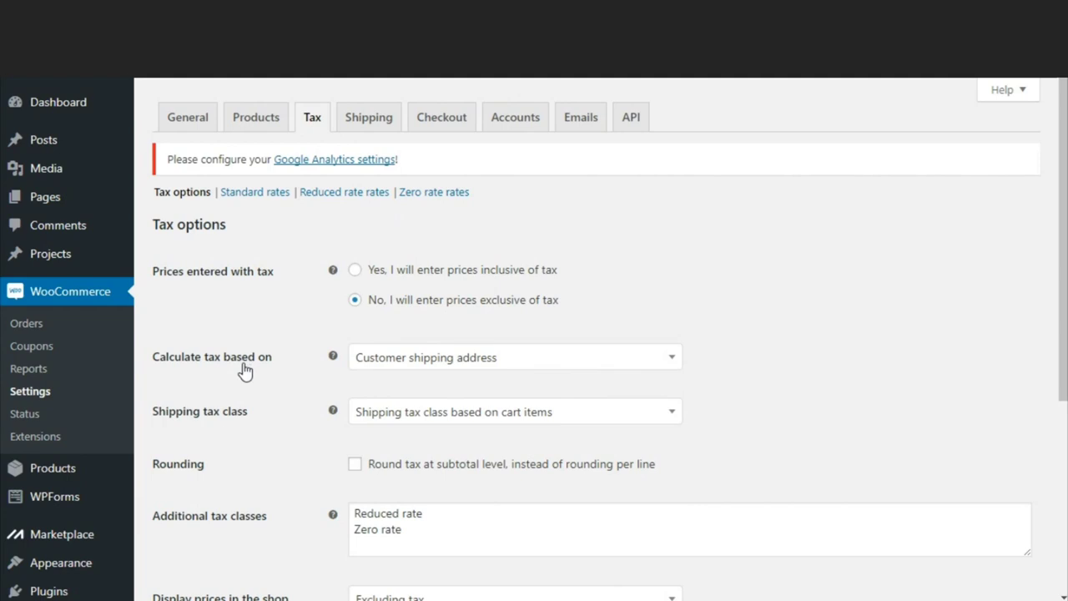
scroll(259, 381, down, 1)
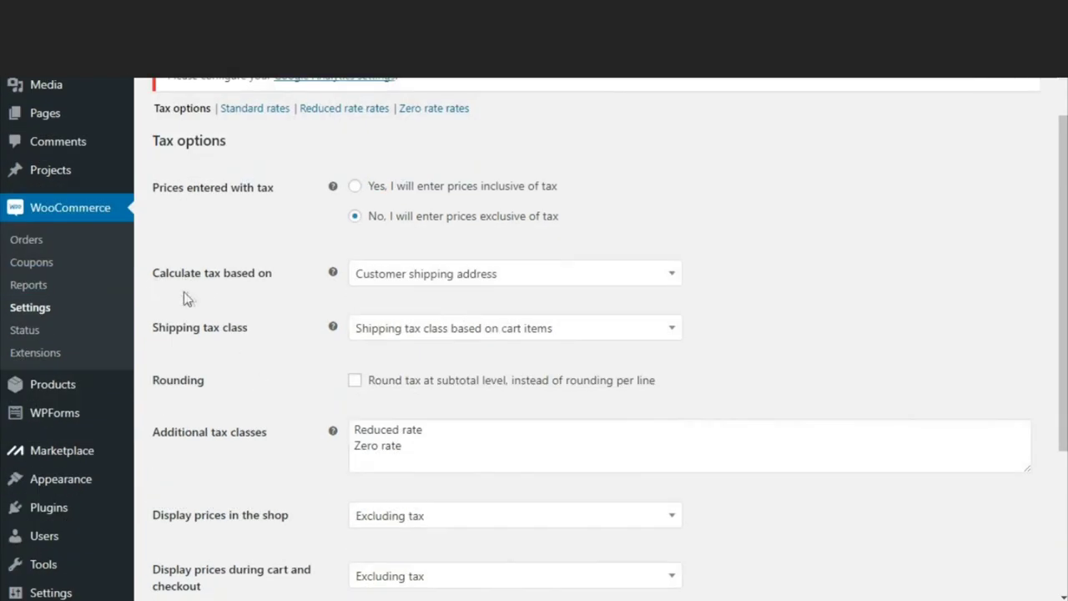
click(442, 279)
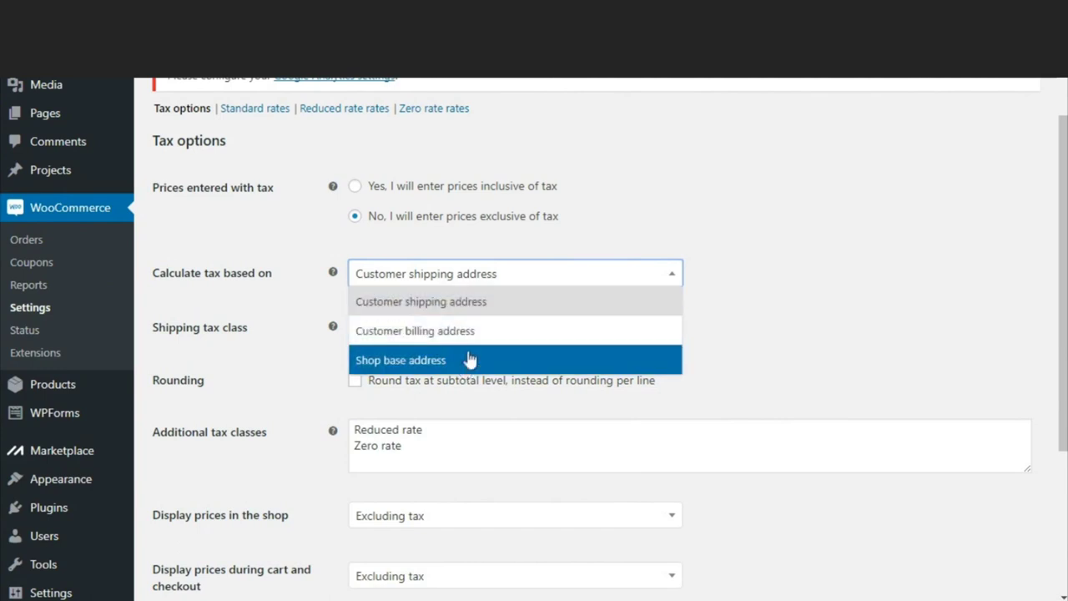
click(491, 310)
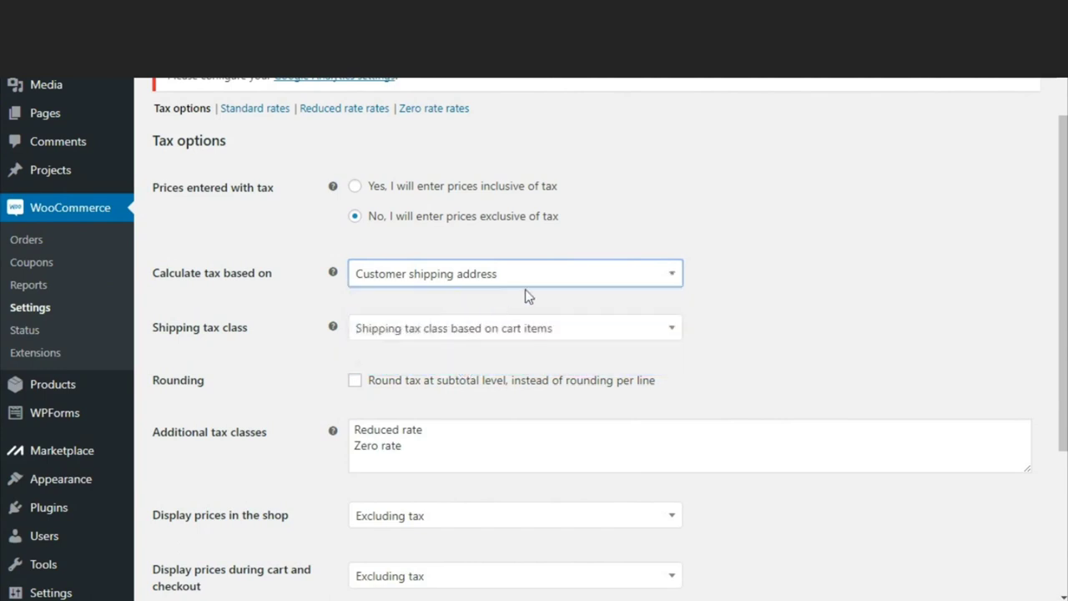
Set the shipping tax class to "Shipping tax class based on cart items"
scroll(775, 320, down, 1)
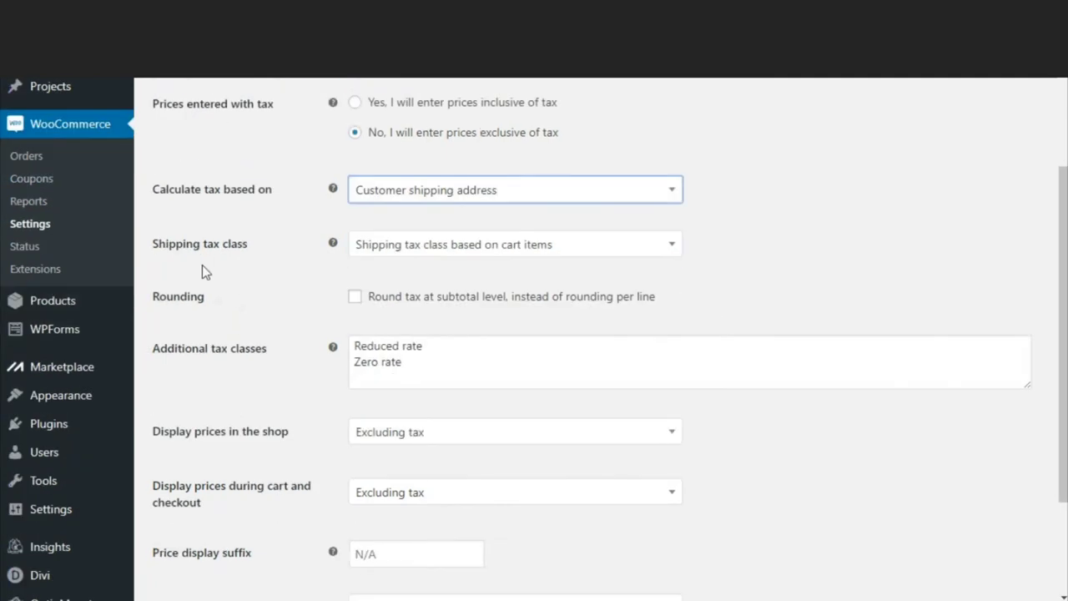
click(529, 253)
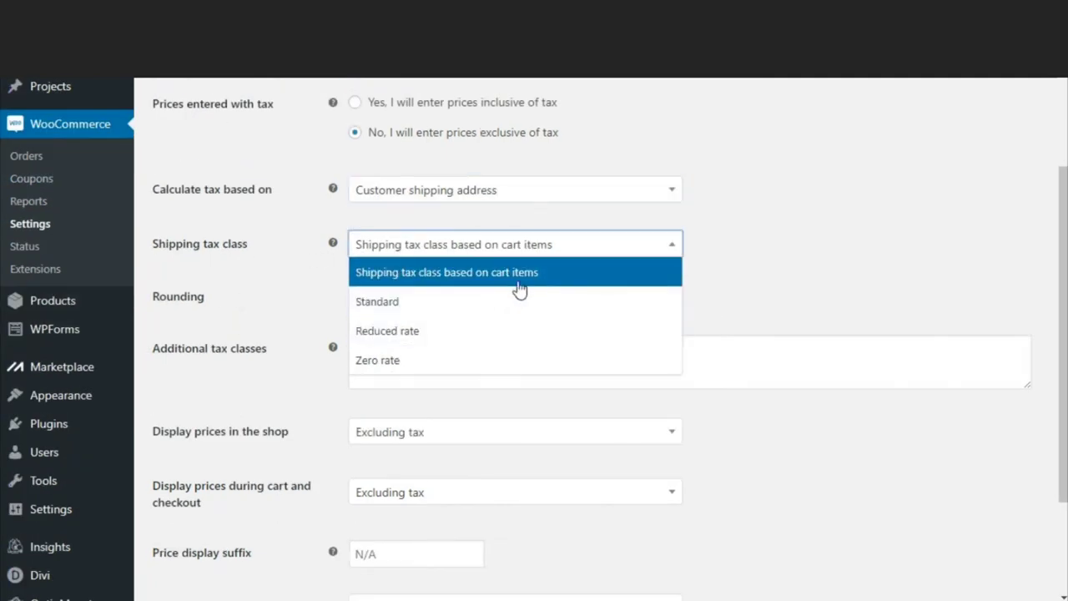
click(546, 282)
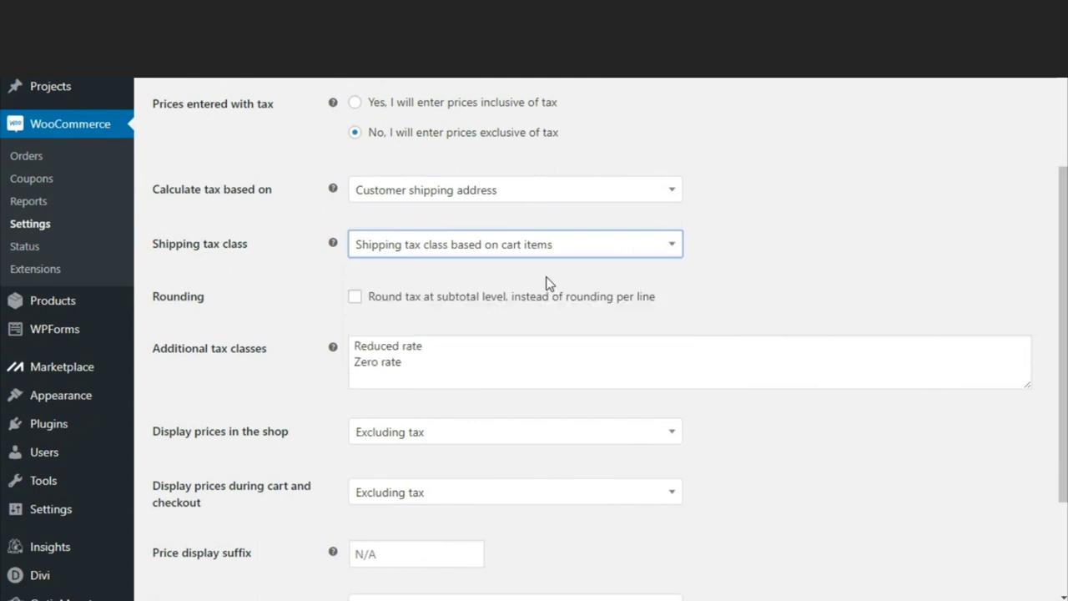
click(457, 252)
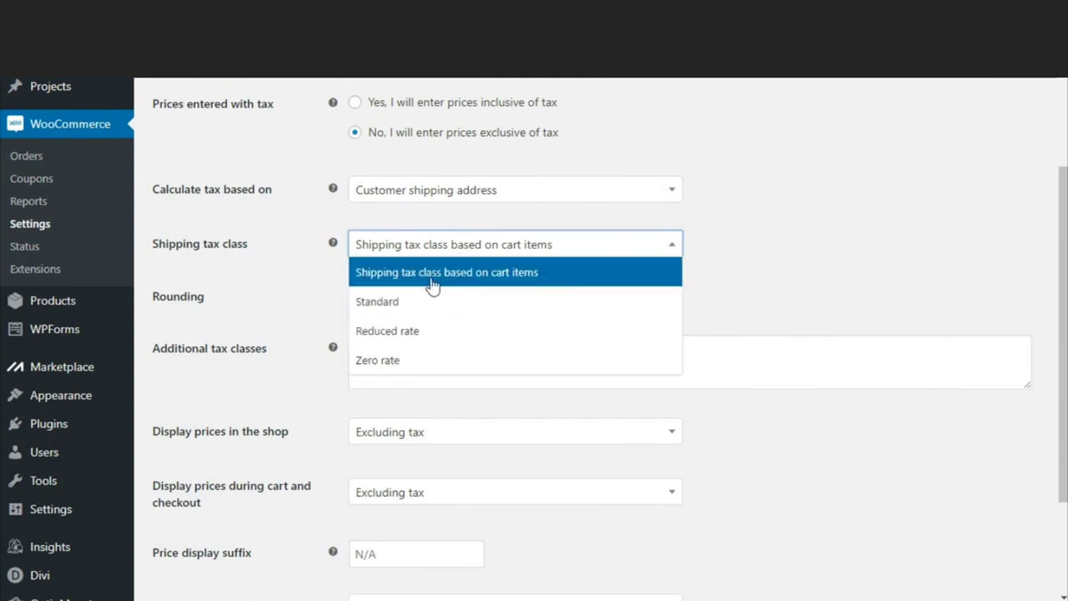
click(545, 281)
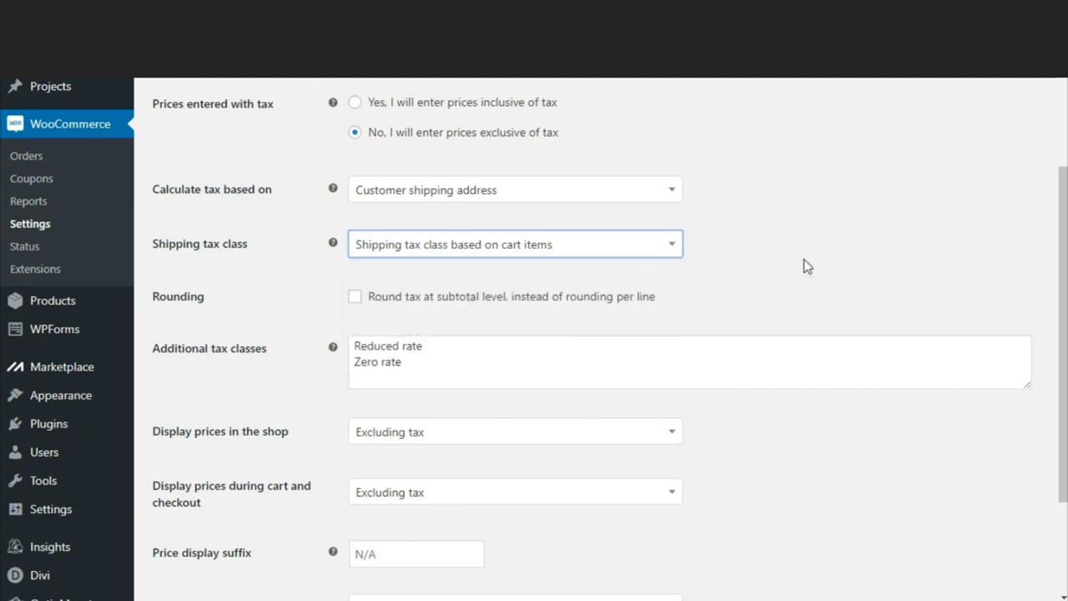
Set prices to display excluding tax, both in the shop and during cart and checkout
scroll(806, 267, down, 1)
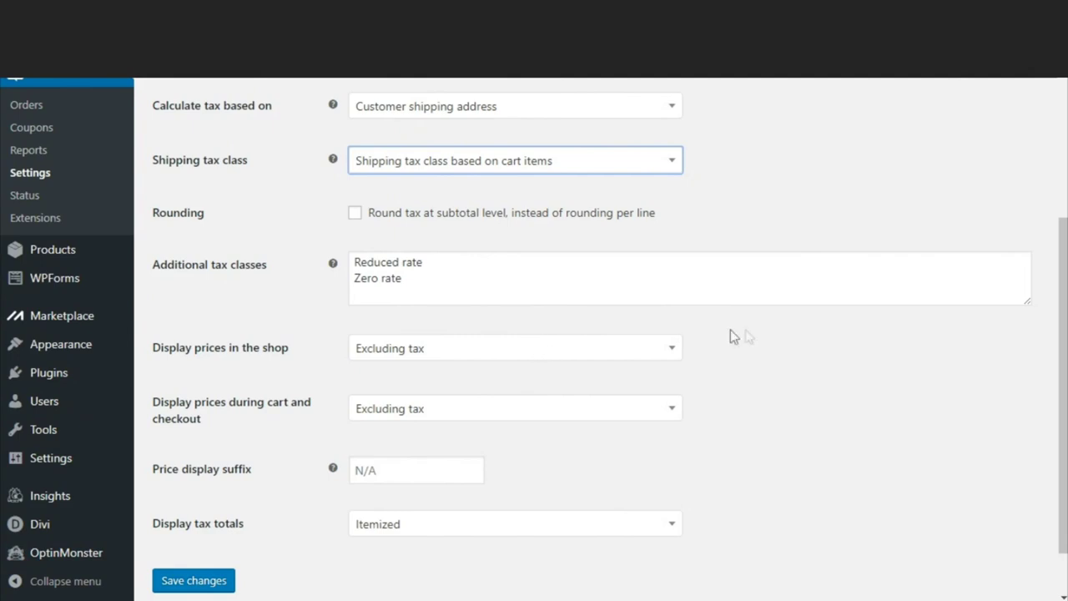
scroll(742, 340, down, 1)
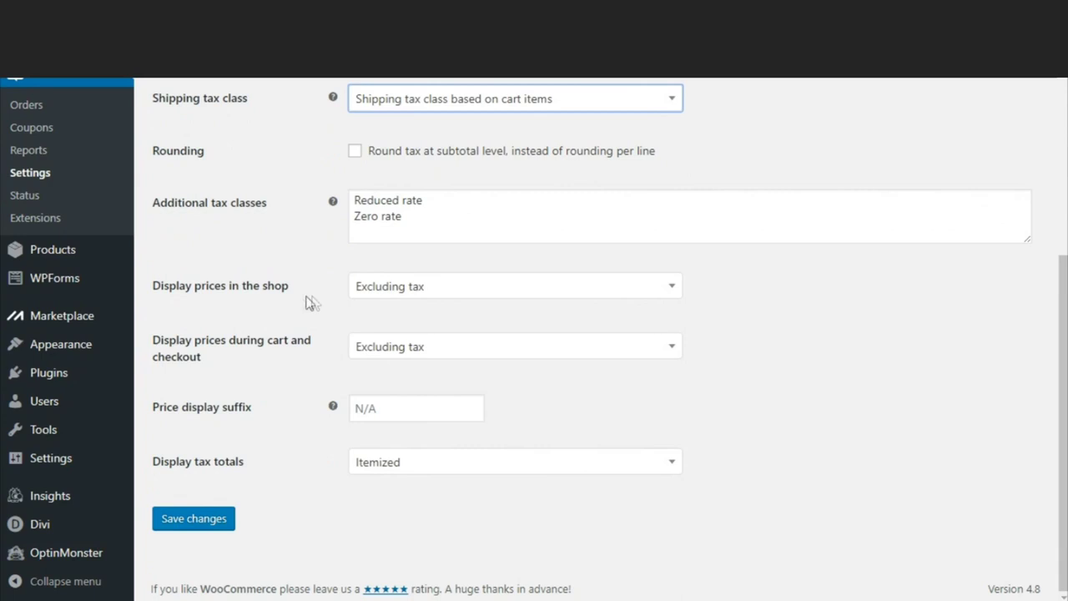
click(523, 292)
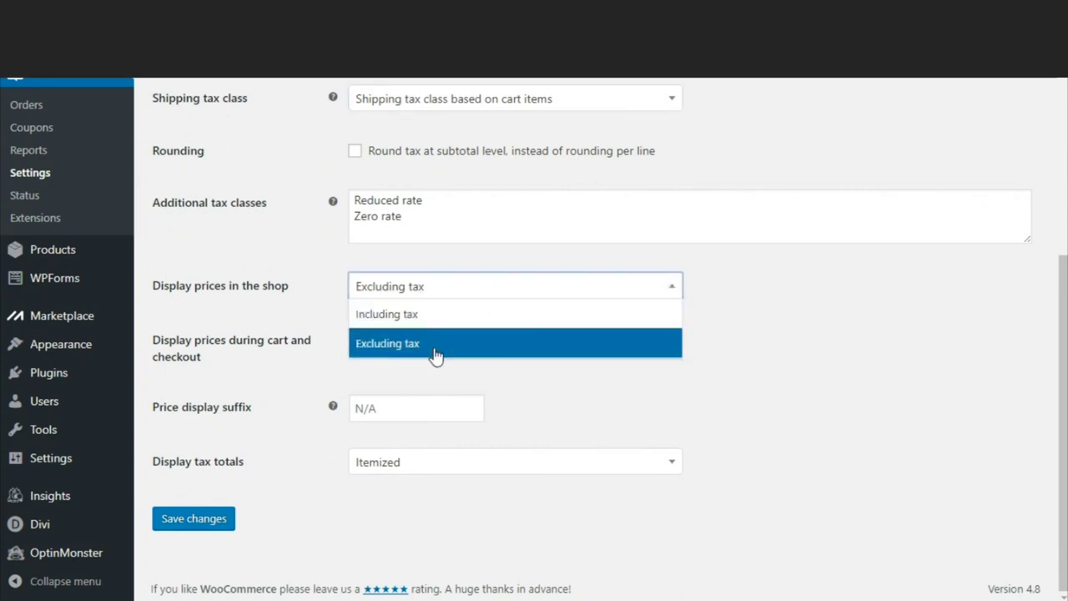
click(432, 349)
click(432, 349)
click(408, 406)
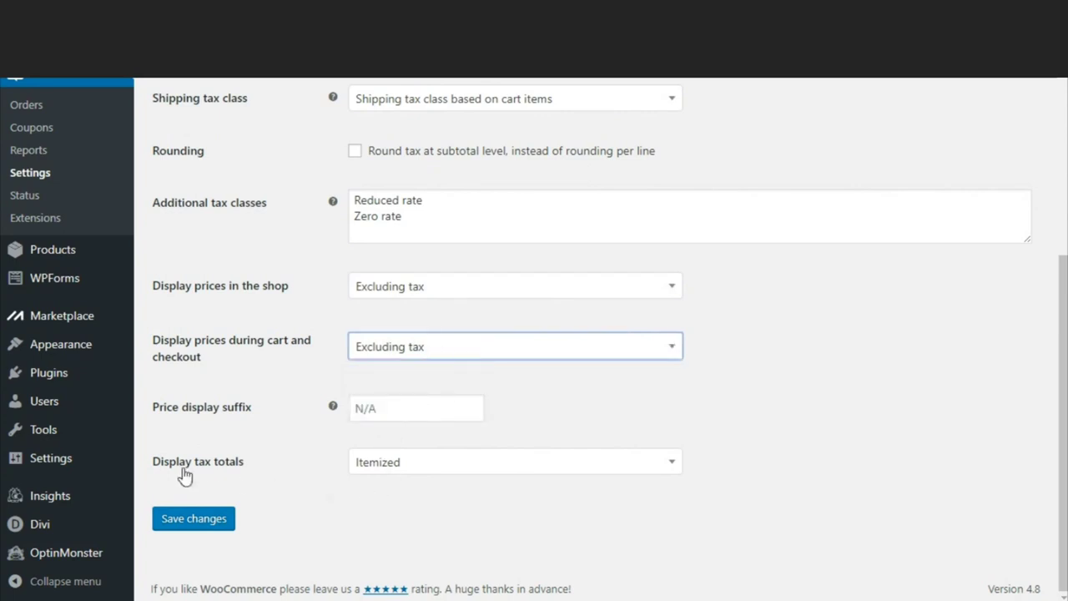
Set the tax totals to display as Itemized and save the tax options
click(389, 465)
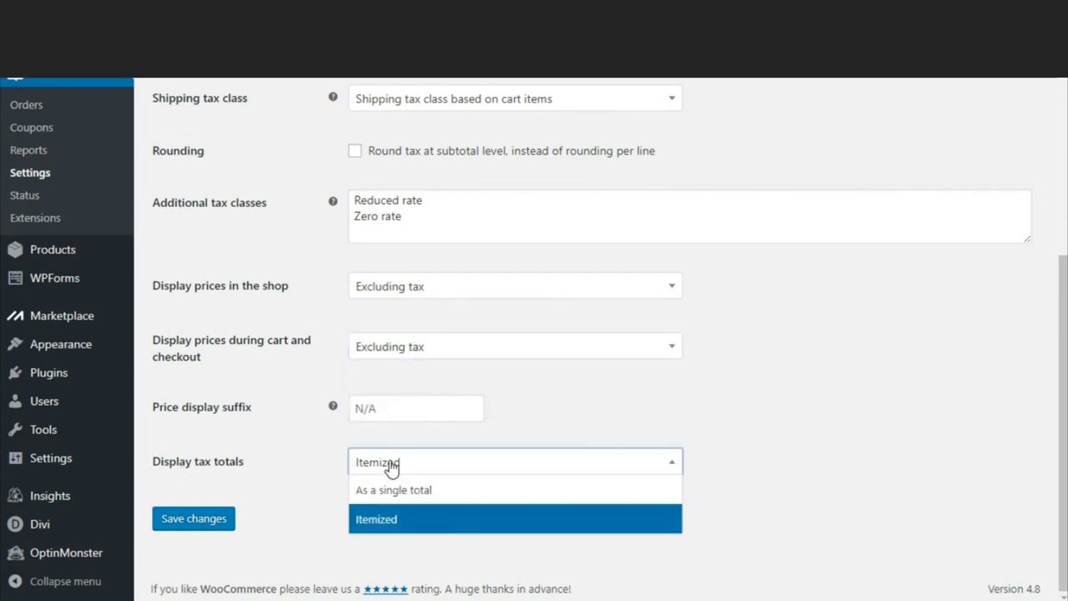
click(422, 527)
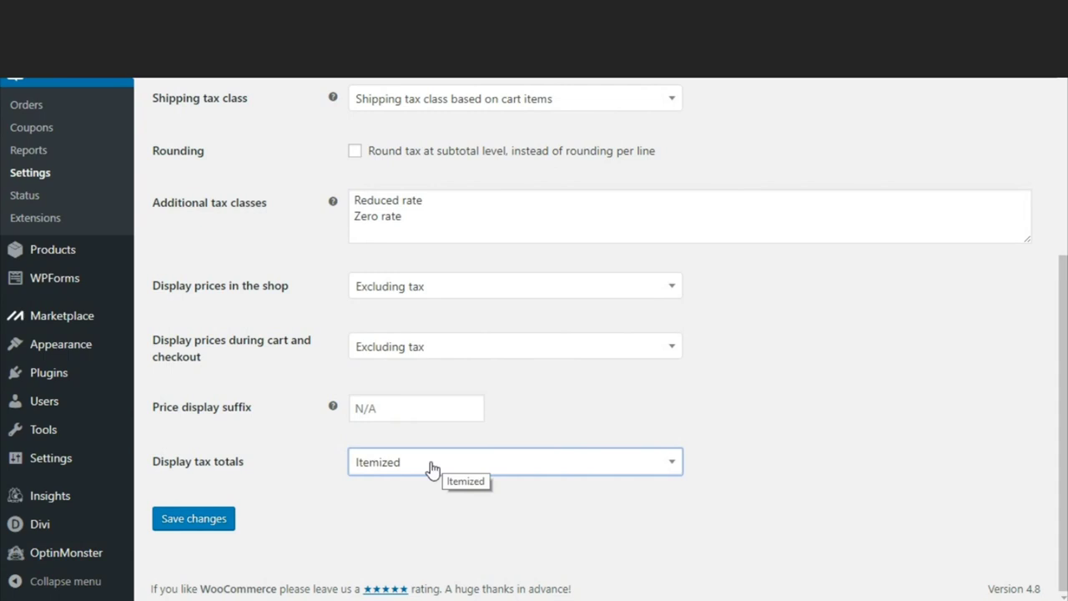
click(431, 468)
click(448, 510)
click(198, 525)
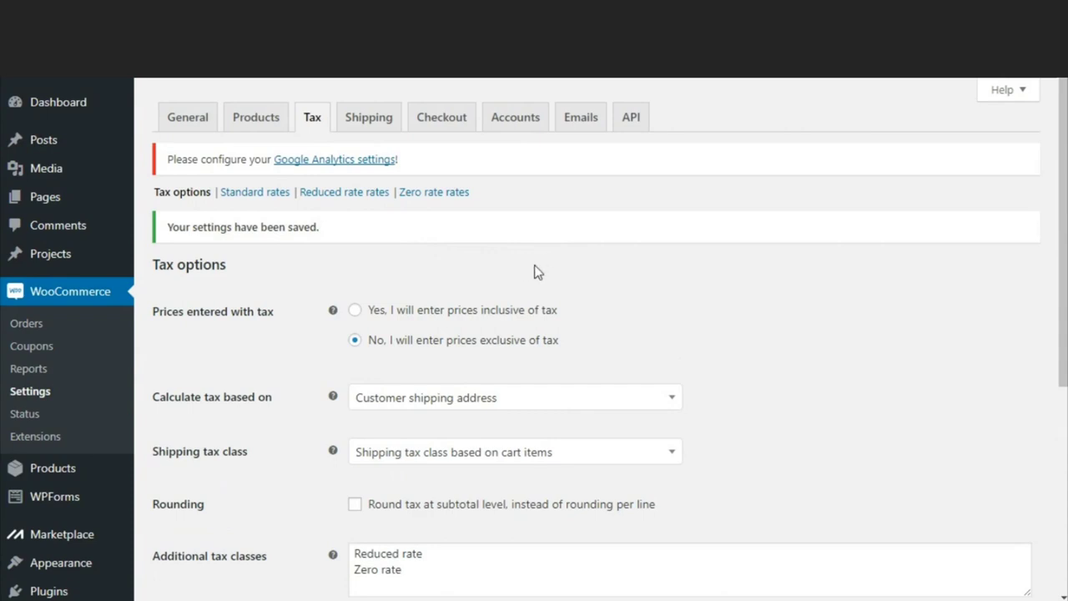
Insert a row in the standard tax rates with India (IN) as its country code
click(257, 193)
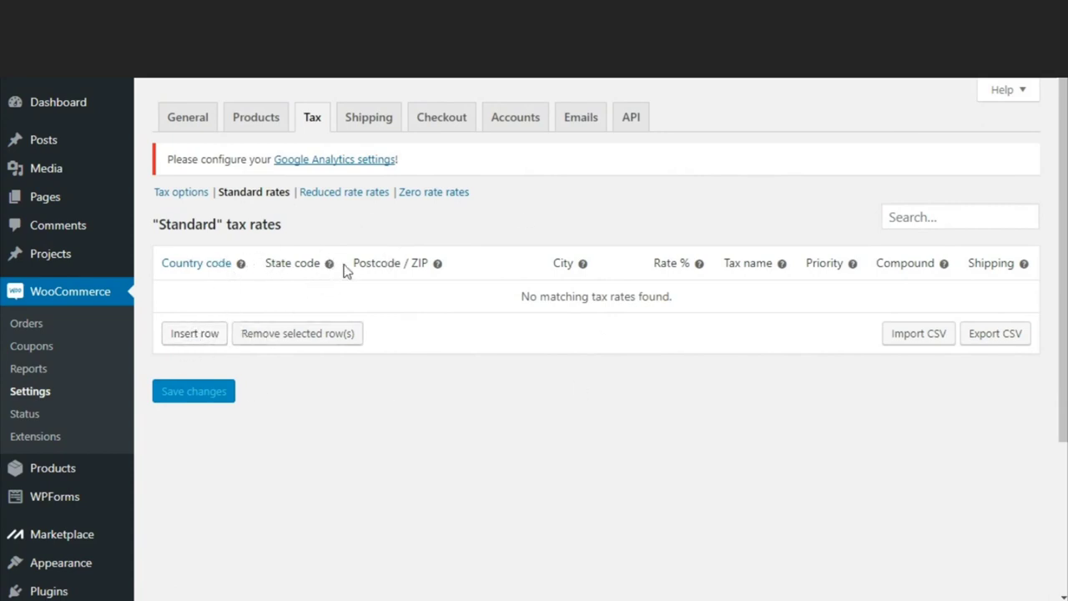
click(193, 338)
click(211, 289)
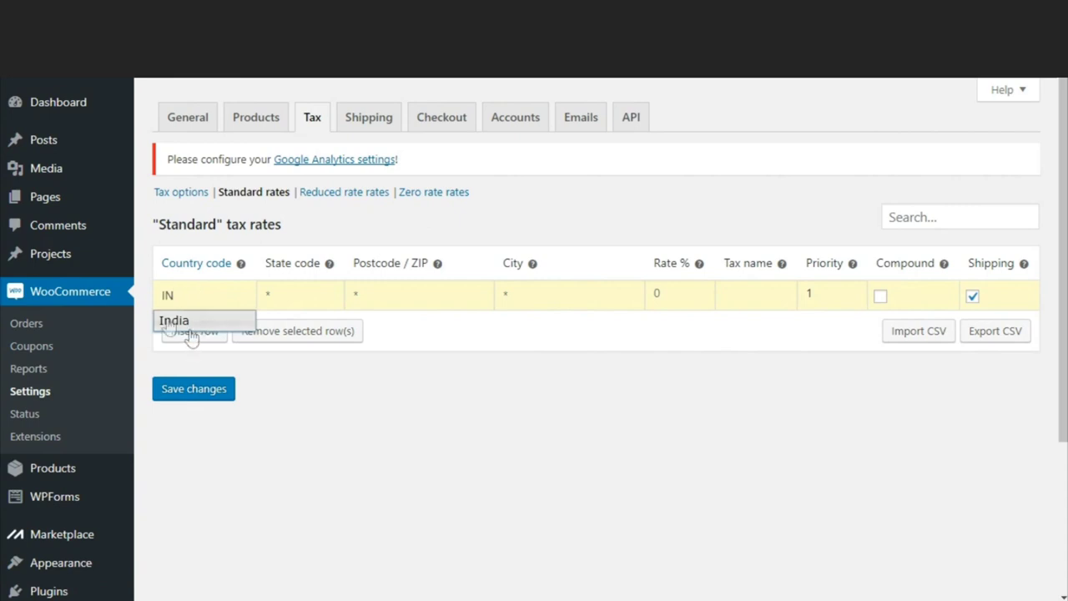
click(177, 327)
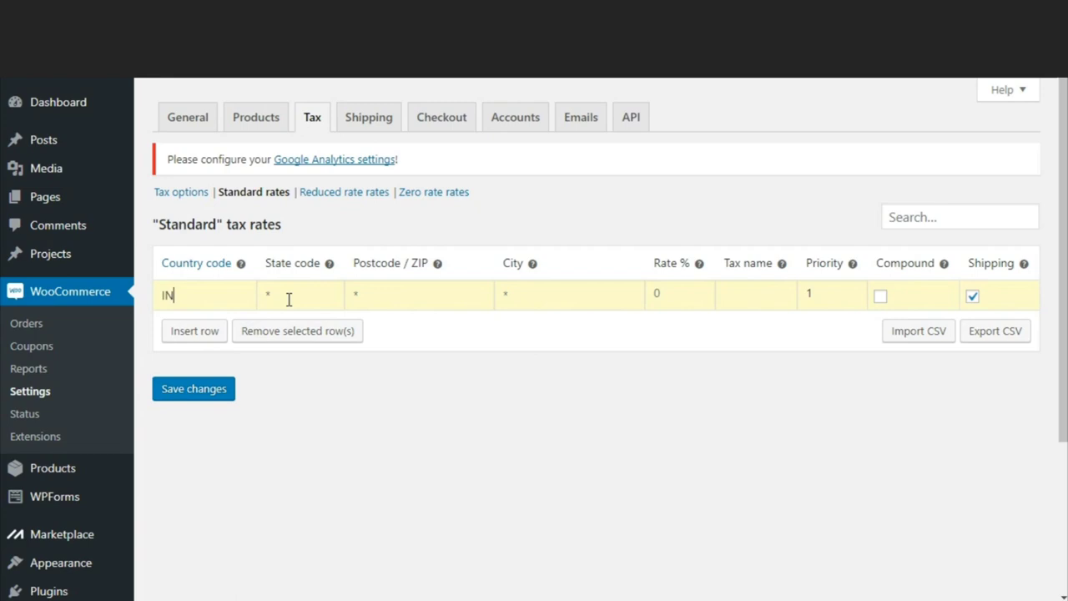
Give the IN tax row a rate of 12 % and the tax name CGST, leaving its state code unrestricted
click(288, 298)
click(655, 295)
text(12)
click(735, 295)
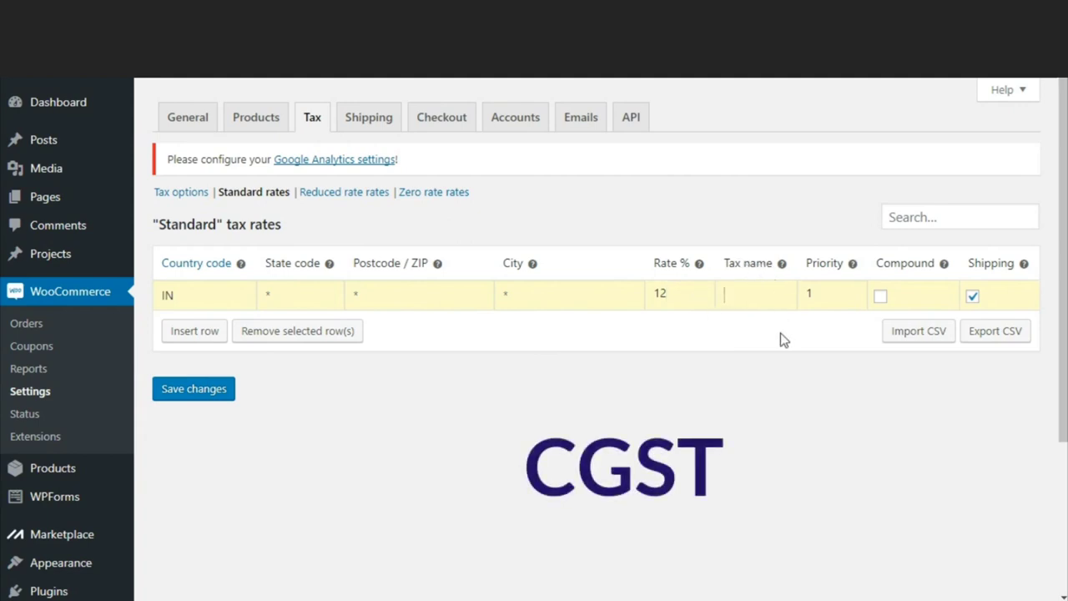
text(CGST)
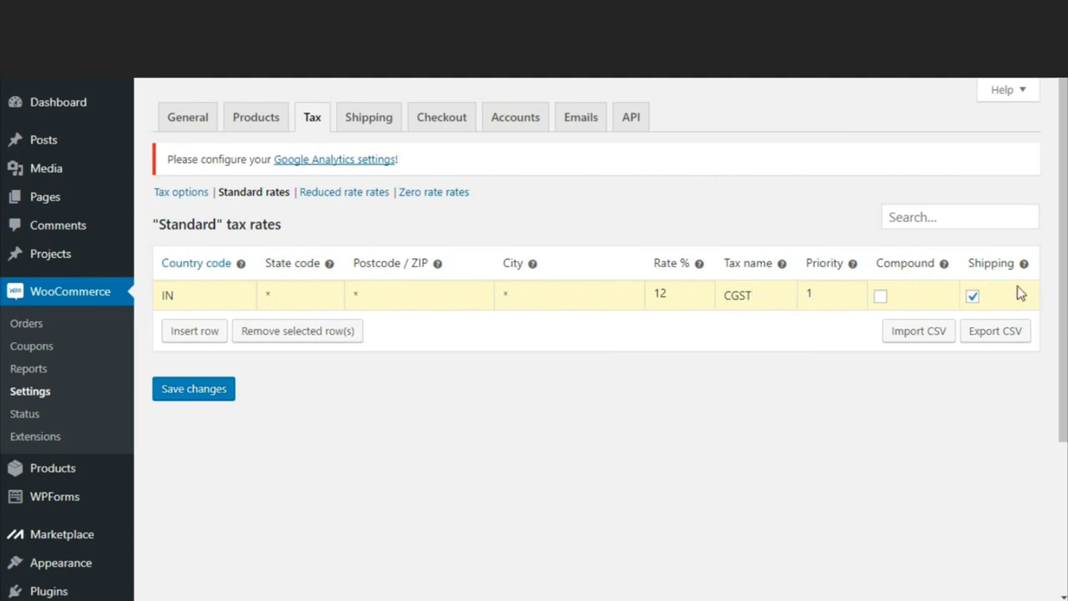
Insert a second standard tax rate row with country code IN and state code MH
click(194, 331)
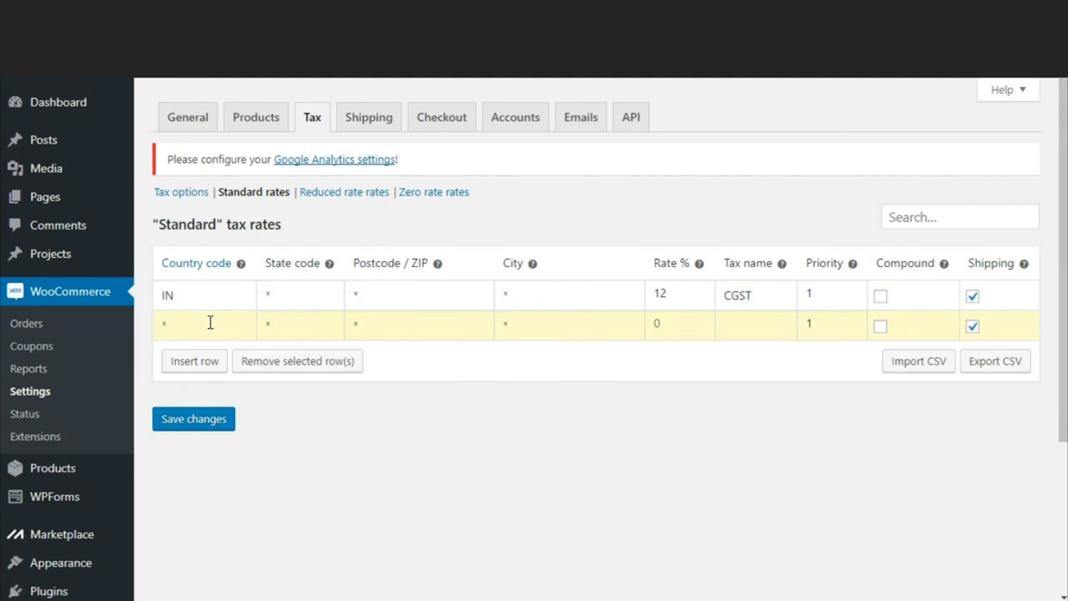
text(IN)
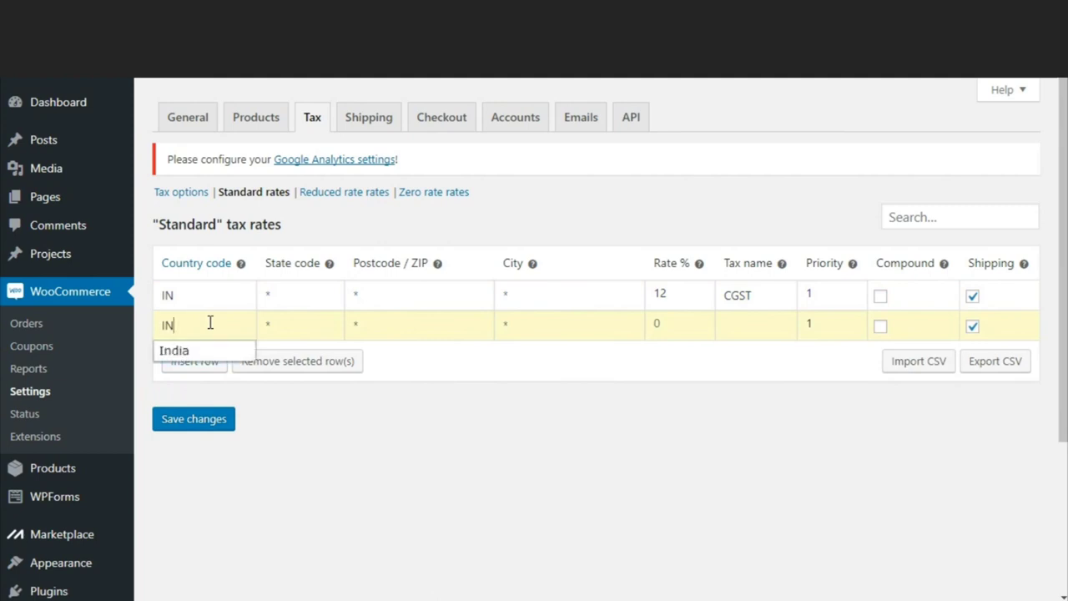
click(208, 351)
click(281, 331)
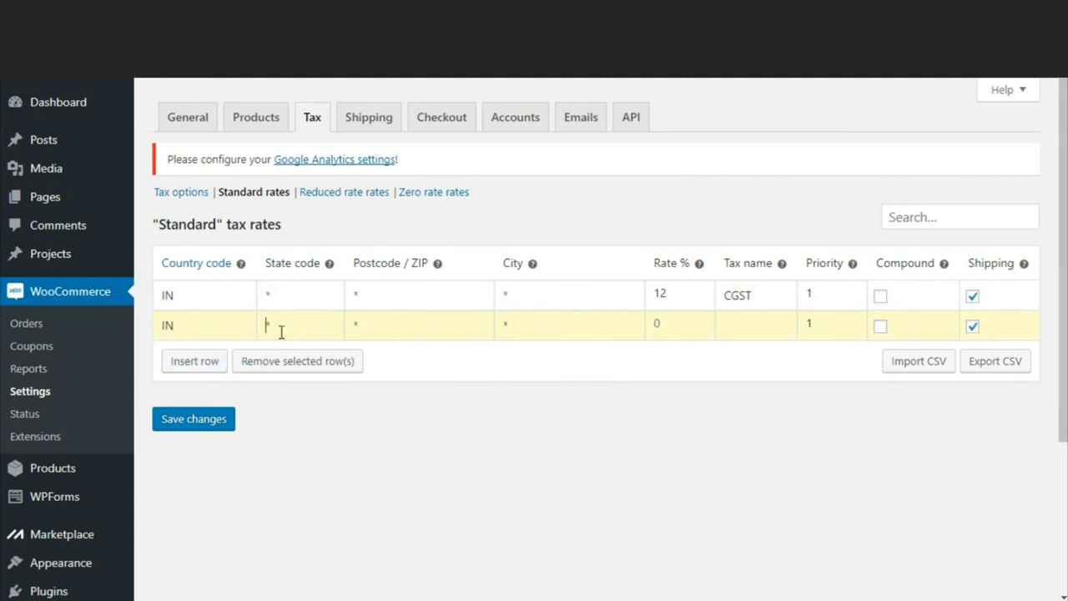
text(MH)
key(Tab)
key(Tab)
key(Tab)
key(BackSpace)
double_click(291, 331)
click(362, 334)
click(570, 324)
Set the MH row to a 12 % rate, tax name SGST and priority 2, and save the tax rates
click(670, 337)
text(12)
click(748, 318)
text(SGST)
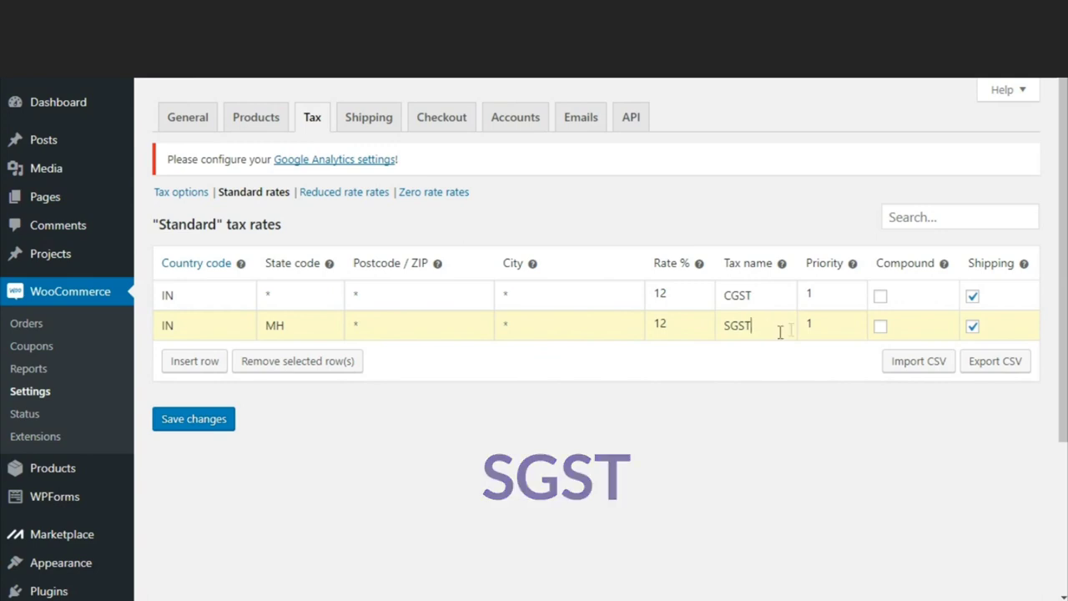
click(851, 320)
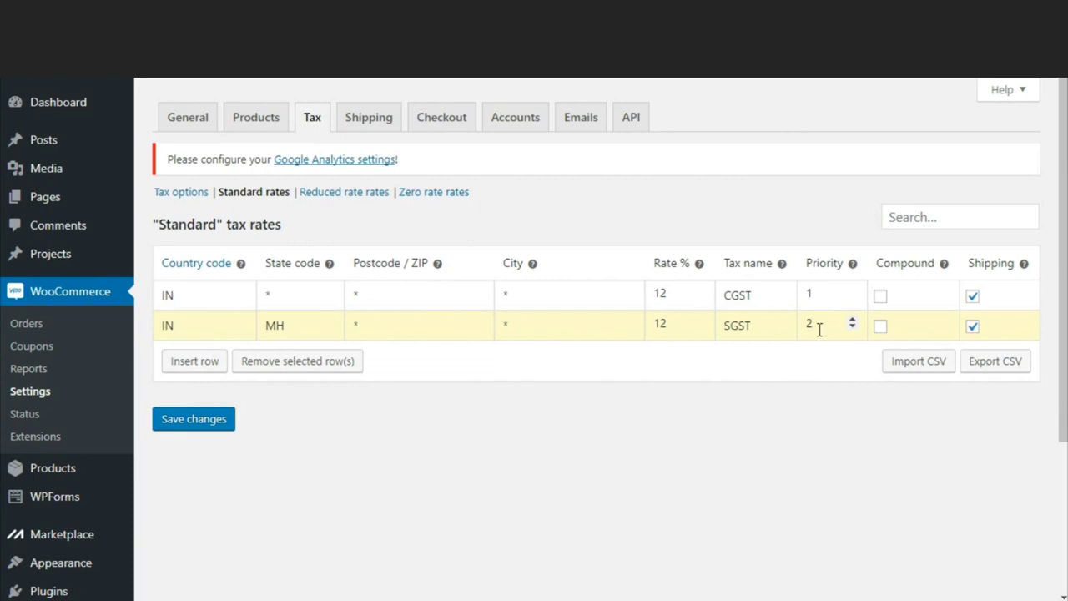
click(187, 431)
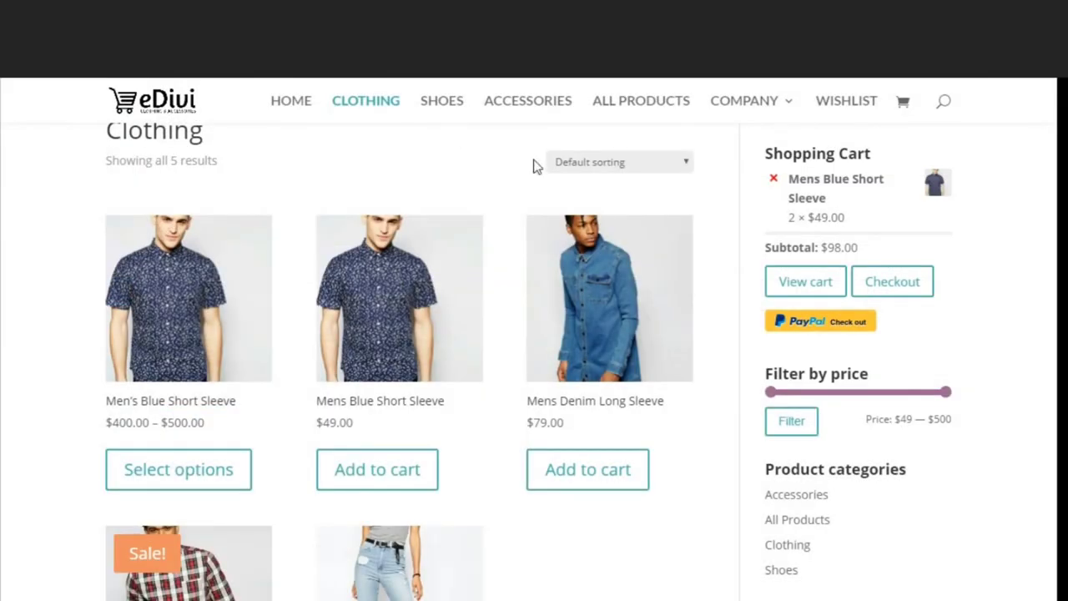
Open the store's shopping cart and examine the subtotal, shipping, CGST, SGST and total amounts in the cart totals
scroll(534, 334, up, 3)
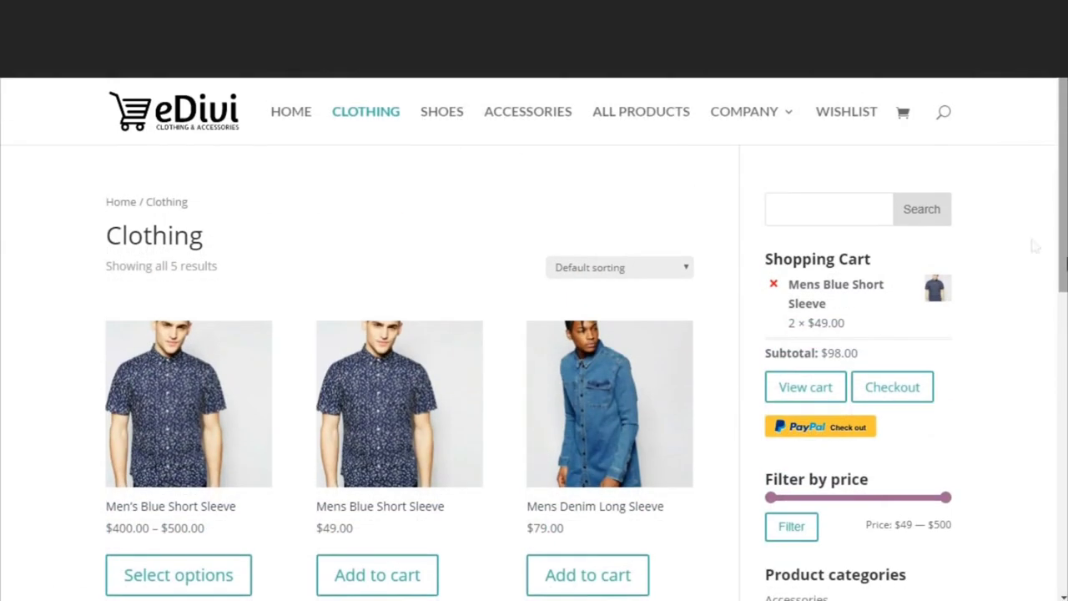
click(905, 115)
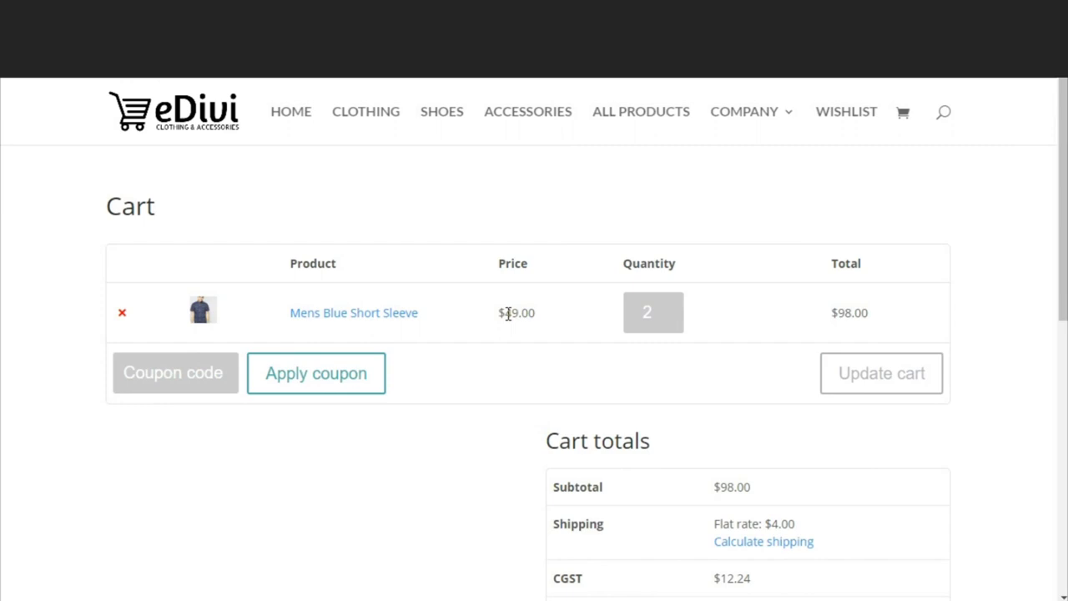
double_click(647, 312)
scroll(1064, 324, down, 1)
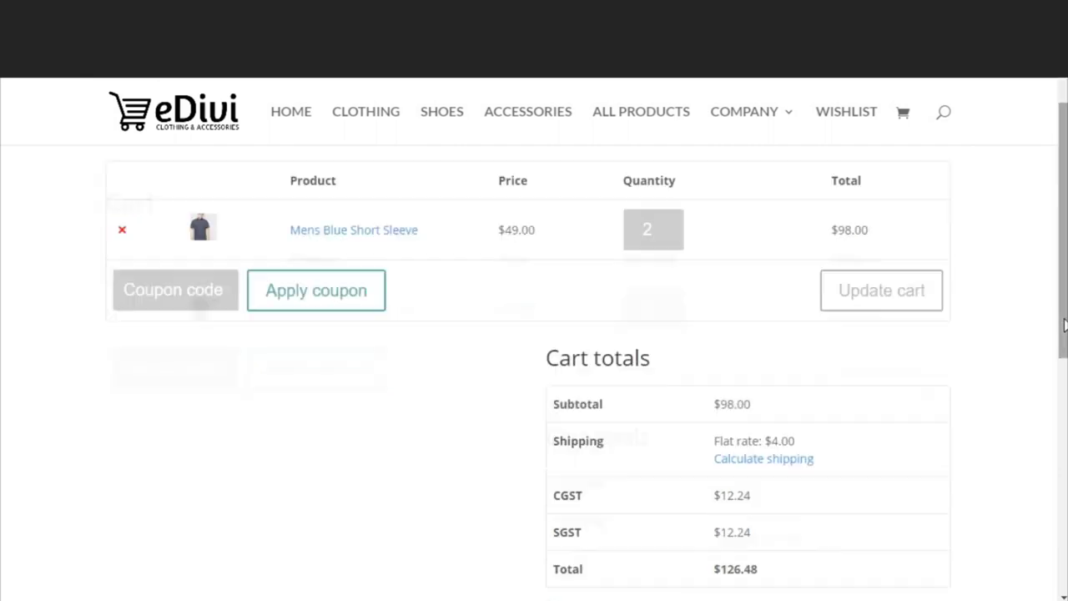
scroll(1063, 323, down, 2)
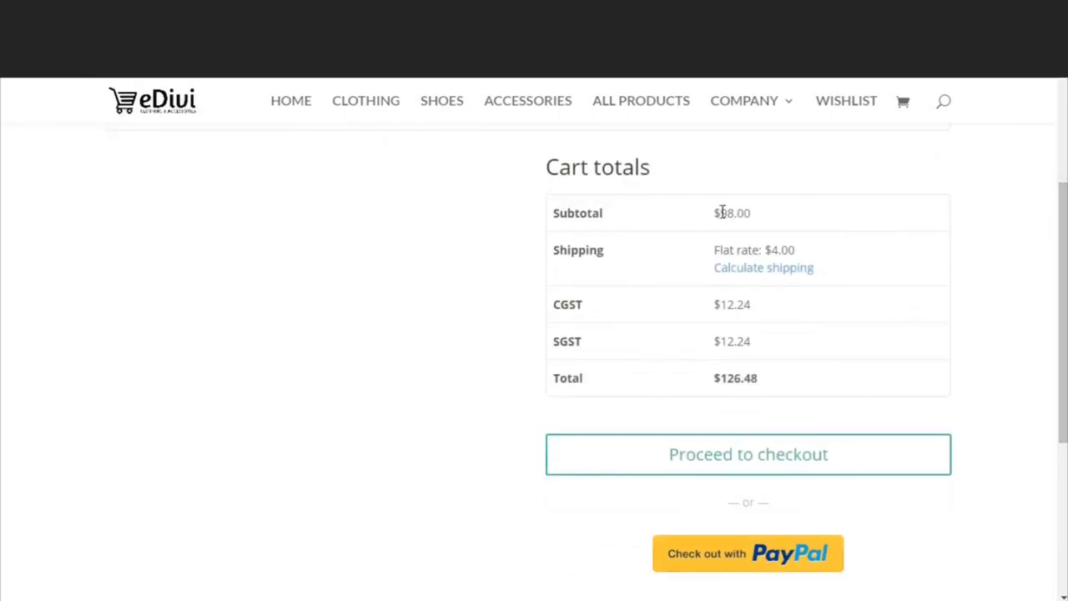
drag(720, 213, 734, 213)
drag(770, 250, 780, 249)
double_click(556, 305)
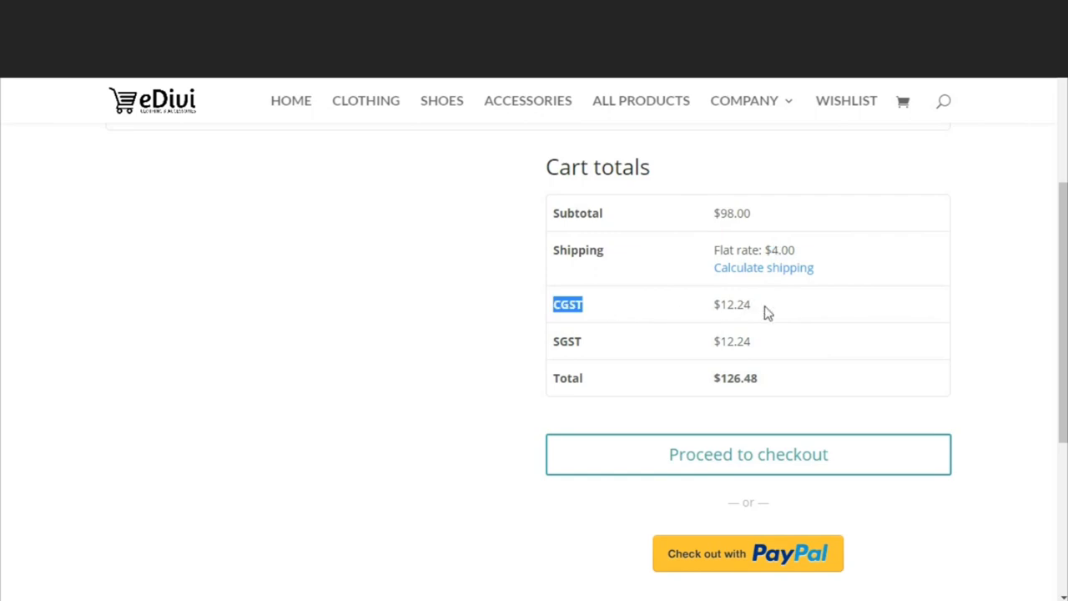
drag(550, 342, 586, 339)
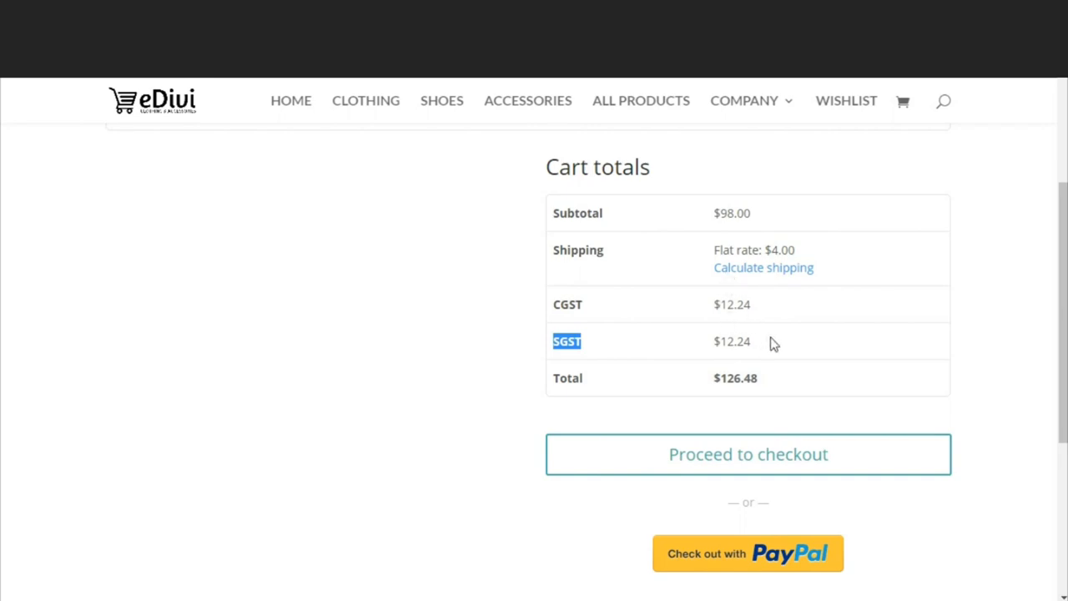
click(564, 380)
double_click(565, 379)
click(596, 383)
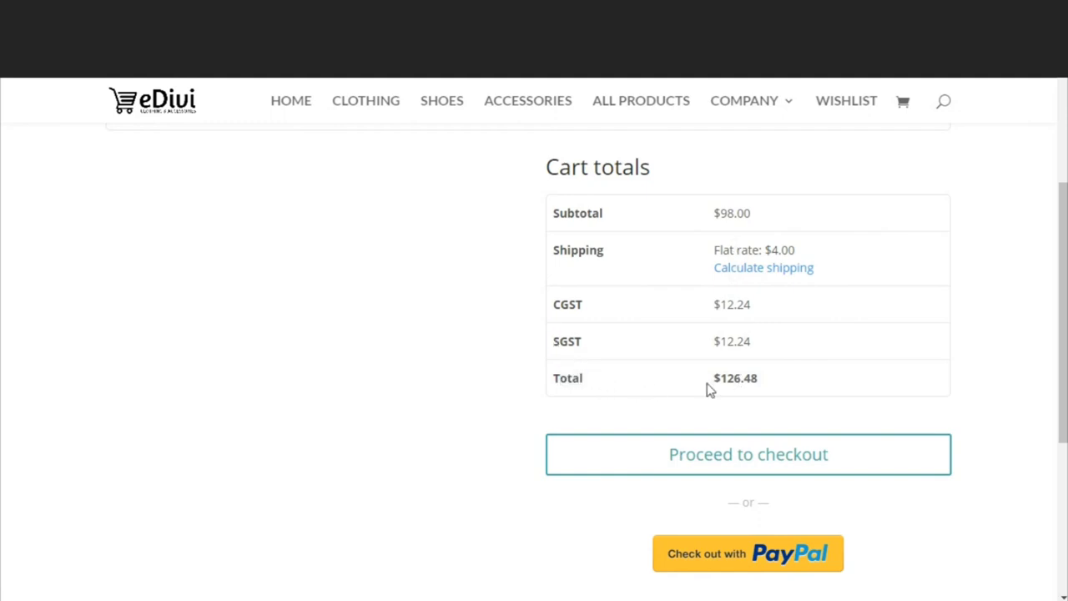